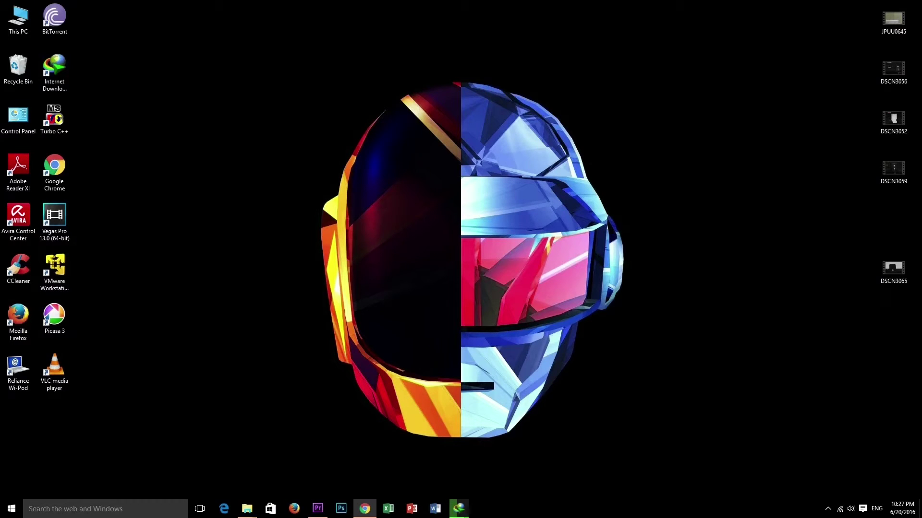
Step: Switch to the IPSW Downloads page in Chrome and dismiss the device list after clearing its search text
{"action": "mouse_move", "coordinate": [365, 509]}
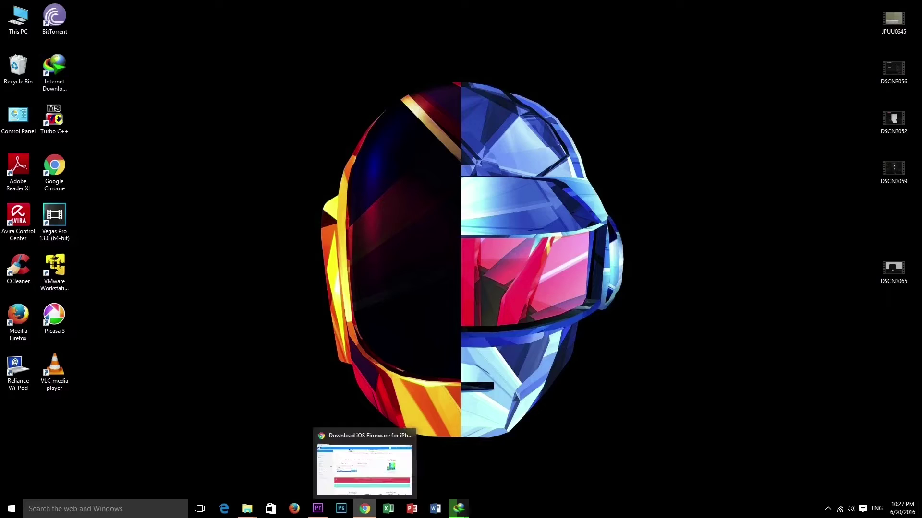
{"action": "left_click", "coordinate": [365, 509]}
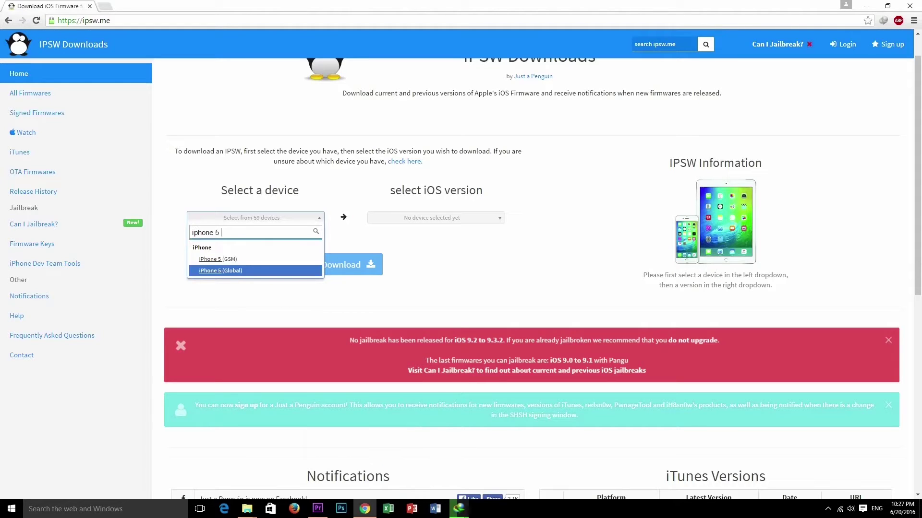
{"action": "key", "text": "Up"}
{"action": "key", "text": "BackSpace"}
{"action": "key", "text": "BackSpace"}
{"action": "key", "text": "BackSpace"}
{"action": "key", "text": "BackSpace"}
{"action": "key", "text": "BackSpace"}
{"action": "key", "text": "BackSpace"}
{"action": "key", "text": "BackSpace"}
{"action": "key", "text": "BackSpace"}
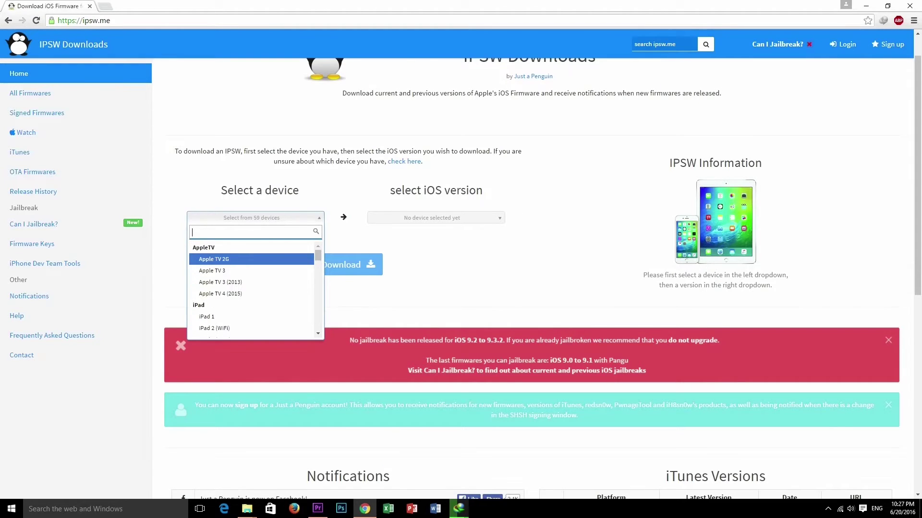
{"action": "key", "text": "Escape"}
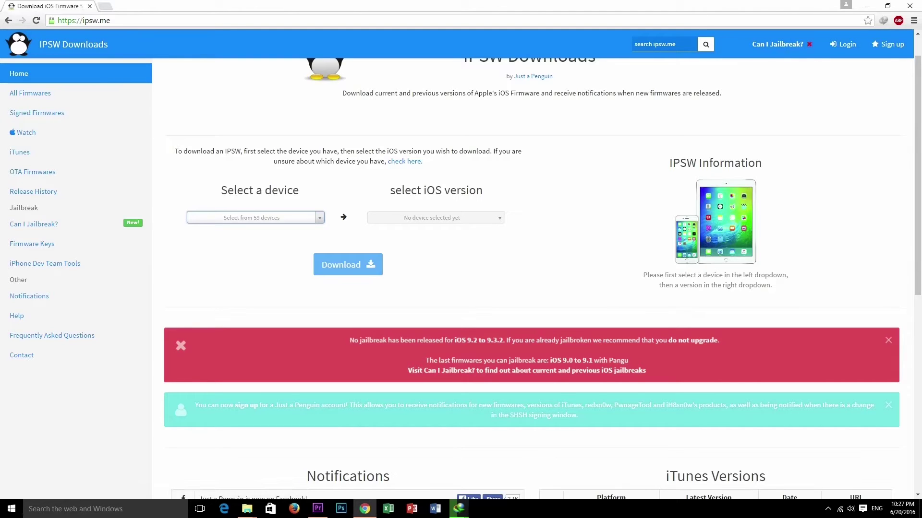
Step: Filter the device list by "iph" and look through the available iPhone models
{"action": "left_click", "coordinate": [255, 218]}
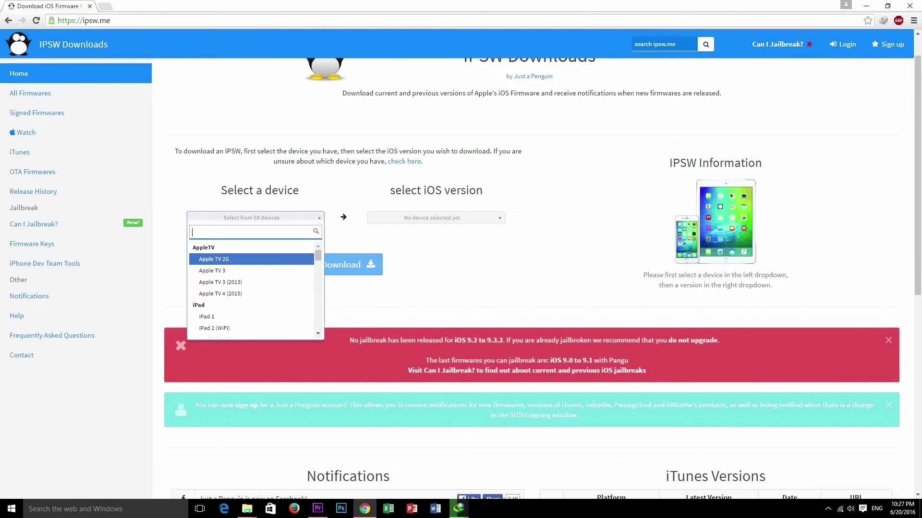
{"action": "type", "text": "iph"}
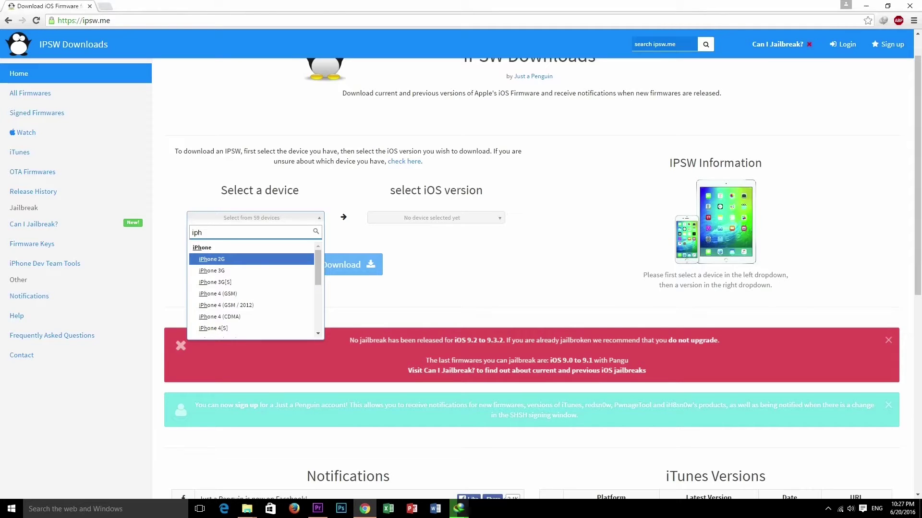
{"action": "key", "text": "Down"}
{"action": "key", "text": "Down"}
{"action": "key", "text": "Down"}
{"action": "key", "text": "Down"}
{"action": "key", "text": "Down"}
{"action": "key", "text": "Down"}
{"action": "key", "text": "Down"}
{"action": "key", "text": "Down"}
{"action": "key", "text": "Down"}
{"action": "key", "text": "Down"}
{"action": "key", "text": "Down"}
{"action": "key", "text": "Down"}
{"action": "key", "text": "Down"}
{"action": "key", "text": "Down"}
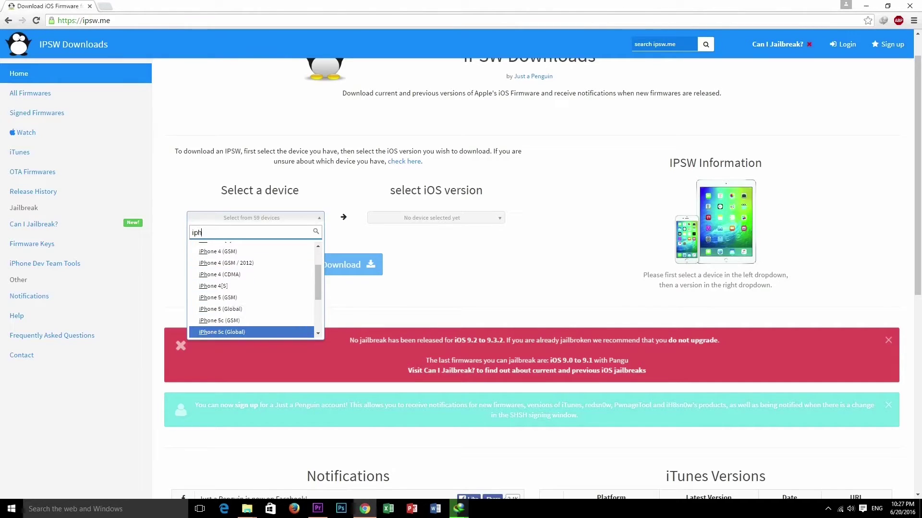
{"action": "key", "text": "Down"}
{"action": "key", "text": "Down"}
{"action": "key", "text": "Down"}
{"action": "key", "text": "Up"}
{"action": "key", "text": "Up"}
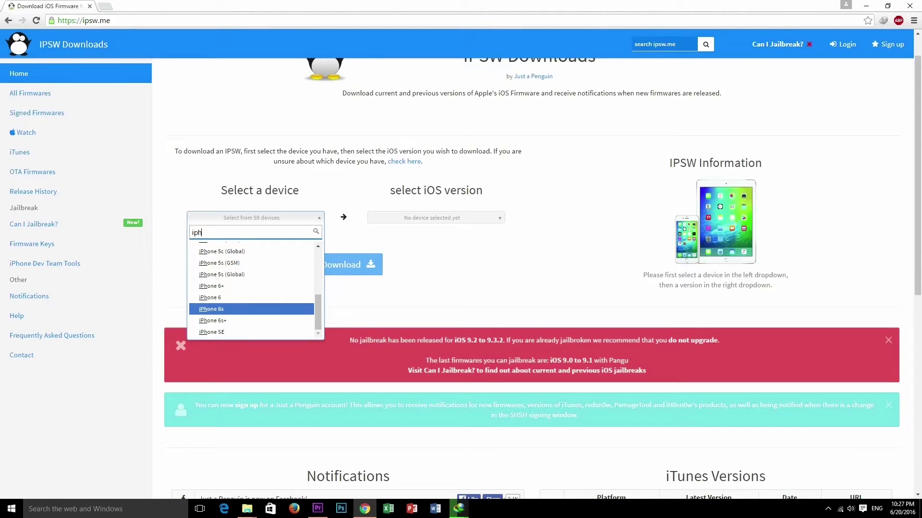
{"action": "key", "text": "Up"}
{"action": "key", "text": "Up"}
{"action": "key", "text": "Up"}
{"action": "key", "text": "Up"}
{"action": "key", "text": "Up"}
{"action": "key", "text": "Up"}
{"action": "key", "text": "Up"}
{"action": "key", "text": "Up"}
{"action": "key", "text": "Up"}
{"action": "key", "text": "Up"}
{"action": "key", "text": "Up"}
{"action": "key", "text": "Up"}
{"action": "key", "text": "Up"}
{"action": "key", "text": "Up"}
{"action": "key", "text": "Up"}
{"action": "key", "text": "Down"}
{"action": "key", "text": "Down"}
{"action": "key", "text": "Down"}
{"action": "key", "text": "Down"}
{"action": "key", "text": "Down"}
{"action": "key", "text": "Down"}
{"action": "key", "text": "Down"}
{"action": "key", "text": "Down"}
{"action": "key", "text": "Down"}
{"action": "key", "text": "Down"}
{"action": "key", "text": "Down"}
{"action": "key", "text": "Down"}
{"action": "key", "text": "Down"}
{"action": "key", "text": "Down"}
{"action": "key", "text": "Down"}
{"action": "key", "text": "Down"}
{"action": "key", "text": "Down"}
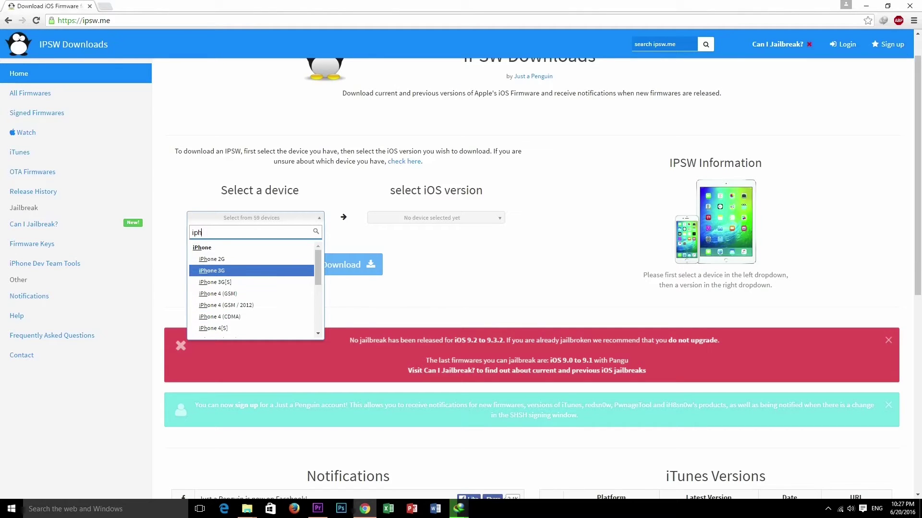
Step: Filter the device list by "ipad" instead and look through the available iPad models
{"action": "key", "text": "BackSpace"}
{"action": "key", "text": "BackSpace"}
{"action": "key", "text": "BackSpace"}
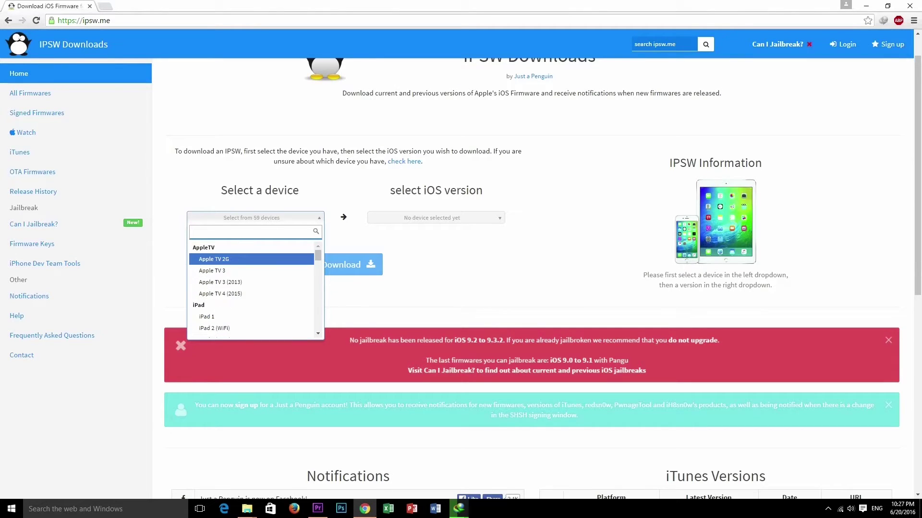
{"action": "type", "text": "ipad"}
{"action": "key", "text": "Down"}
{"action": "key", "text": "Down"}
{"action": "key", "text": "Down"}
{"action": "key", "text": "Down"}
{"action": "key", "text": "Down"}
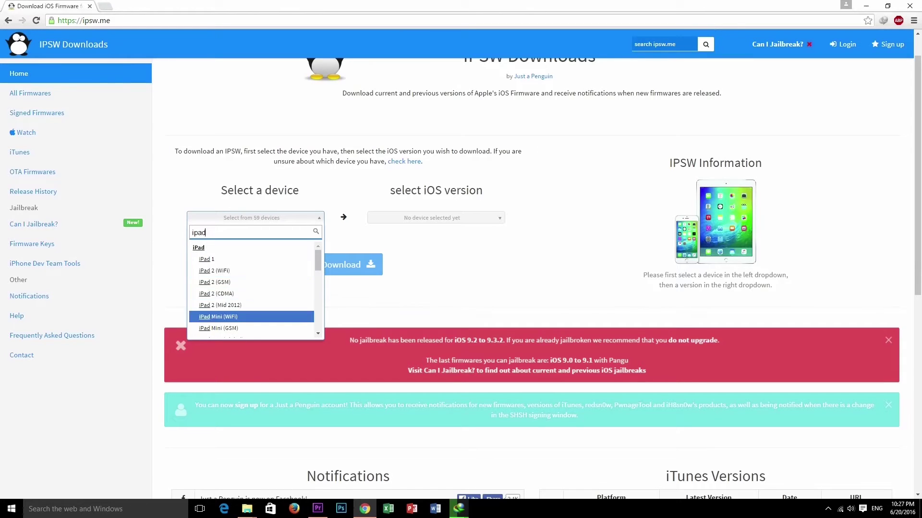
{"action": "key", "text": "Down"}
{"action": "key", "text": "Down"}
{"action": "key", "text": "Down"}
{"action": "key", "text": "Down"}
{"action": "key", "text": "Down"}
{"action": "key", "text": "Down"}
{"action": "key", "text": "Down"}
{"action": "key", "text": "Down"}
{"action": "key", "text": "Down"}
{"action": "key", "text": "Down"}
{"action": "key", "text": "Down"}
{"action": "key", "text": "Down"}
{"action": "key", "text": "Down"}
{"action": "key", "text": "Down"}
{"action": "key", "text": "Down"}
{"action": "key", "text": "Down"}
{"action": "key", "text": "Down"}
{"action": "key", "text": "Down"}
{"action": "key", "text": "Down"}
{"action": "key", "text": "Down"}
{"action": "key", "text": "Up"}
{"action": "key", "text": "Up"}
{"action": "key", "text": "Up"}
{"action": "key", "text": "Up"}
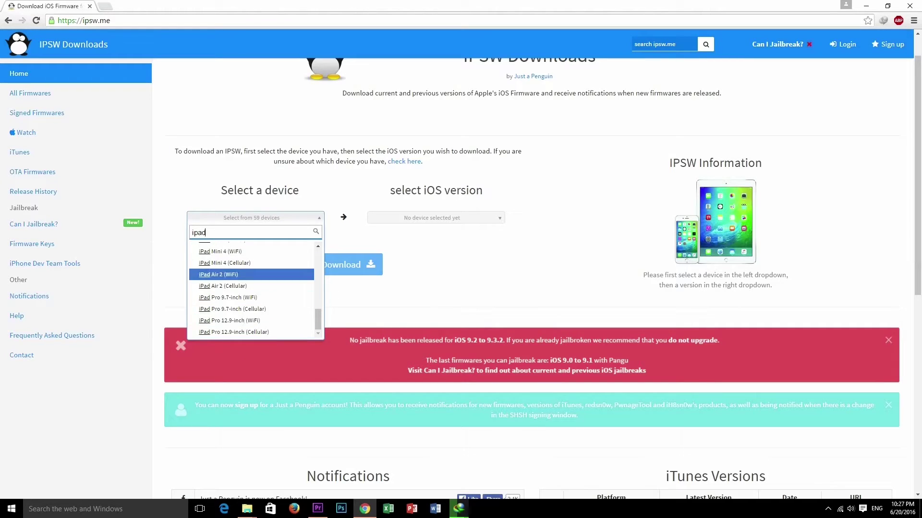
{"action": "key", "text": "Up"}
{"action": "key", "text": "Up"}
{"action": "key", "text": "Up"}
{"action": "key", "text": "Up"}
{"action": "key", "text": "Up"}
{"action": "key", "text": "Up"}
{"action": "key", "text": "Up"}
{"action": "key", "text": "Up"}
{"action": "key", "text": "Up"}
{"action": "key", "text": "Up"}
{"action": "key", "text": "Up"}
{"action": "key", "text": "Up"}
{"action": "key", "text": "Up"}
{"action": "key", "text": "Up"}
{"action": "key", "text": "Up"}
{"action": "key", "text": "Up"}
{"action": "key", "text": "Up"}
{"action": "key", "text": "Up"}
{"action": "key", "text": "Up"}
{"action": "key", "text": "Up"}
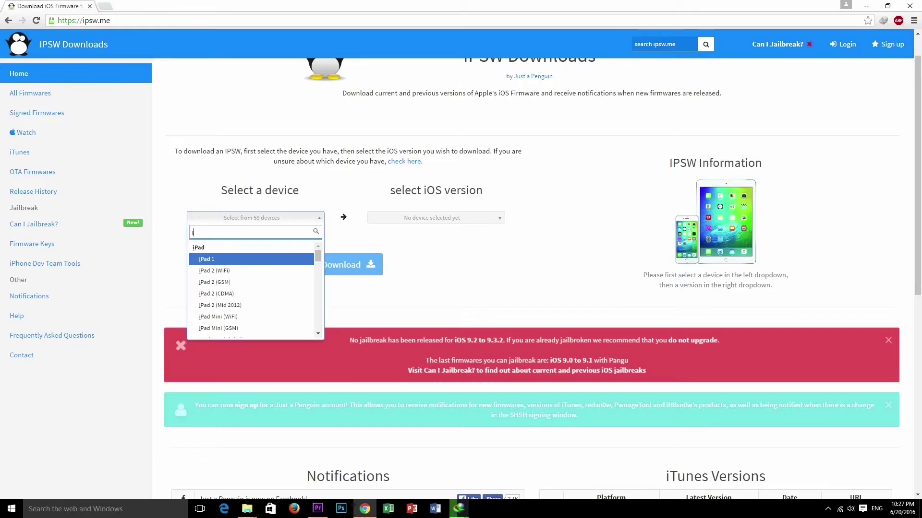
Step: Filter the device list by "ipod" and look through the iPod touch models, then remove the filter text except its first letter
{"action": "key", "text": "BackSpace"}
{"action": "type", "text": "ipod"}
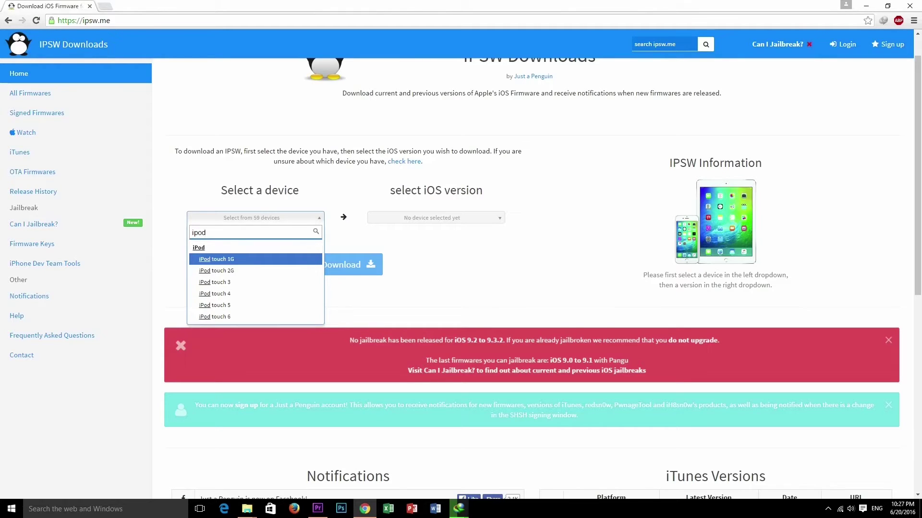
{"action": "key", "text": "Down"}
{"action": "key", "text": "Down"}
{"action": "key", "text": "Down"}
{"action": "key", "text": "Down"}
{"action": "key", "text": "Down"}
{"action": "key", "text": "Up"}
{"action": "key", "text": "Up"}
{"action": "key", "text": "Up"}
{"action": "key", "text": "Up"}
{"action": "key", "text": "Up"}
{"action": "key", "text": "Down"}
{"action": "key", "text": "Down"}
{"action": "key", "text": "Down"}
{"action": "key", "text": "Down"}
{"action": "key", "text": "Down"}
{"action": "key", "text": "Up"}
{"action": "key", "text": "Up"}
{"action": "key", "text": "Up"}
{"action": "key", "text": "Up"}
{"action": "key", "text": "Up"}
{"action": "key", "text": "BackSpace"}
{"action": "key", "text": "BackSpace"}
{"action": "key", "text": "BackSpace"}
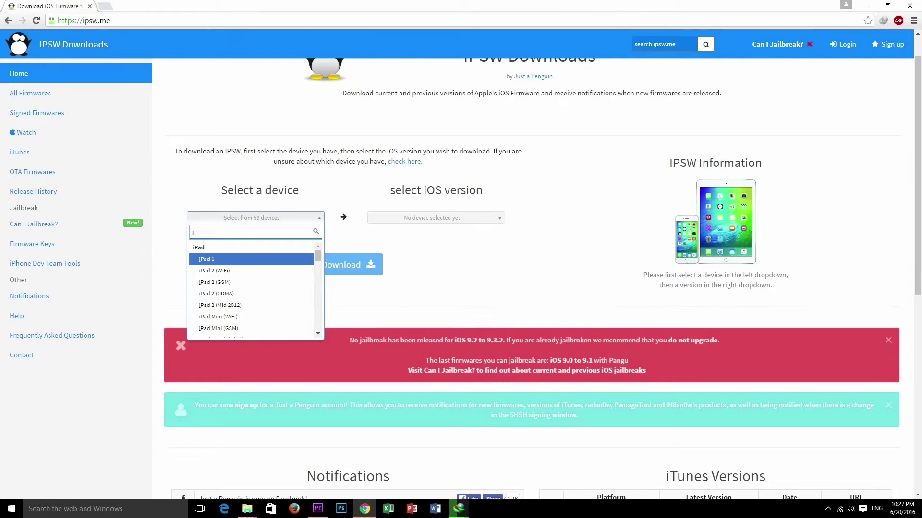
Step: Clear the device filter and look through the whole device list down to the iPod touch models
{"action": "key", "text": "BackSpace"}
{"action": "key", "text": "Down"}
{"action": "key", "text": "Down"}
{"action": "key", "text": "Down"}
{"action": "key", "text": "Down"}
{"action": "key", "text": "Down"}
{"action": "key", "text": "Down"}
{"action": "key", "text": "Down"}
{"action": "key", "text": "Down"}
{"action": "key", "text": "Down"}
{"action": "key", "text": "Down"}
{"action": "key", "text": "Down"}
{"action": "key", "text": "Down"}
{"action": "key", "text": "Down"}
{"action": "key", "text": "Down"}
{"action": "key", "text": "Down"}
{"action": "key", "text": "Down"}
{"action": "key", "text": "Down"}
{"action": "key", "text": "Down"}
{"action": "key", "text": "Down"}
{"action": "key", "text": "Down"}
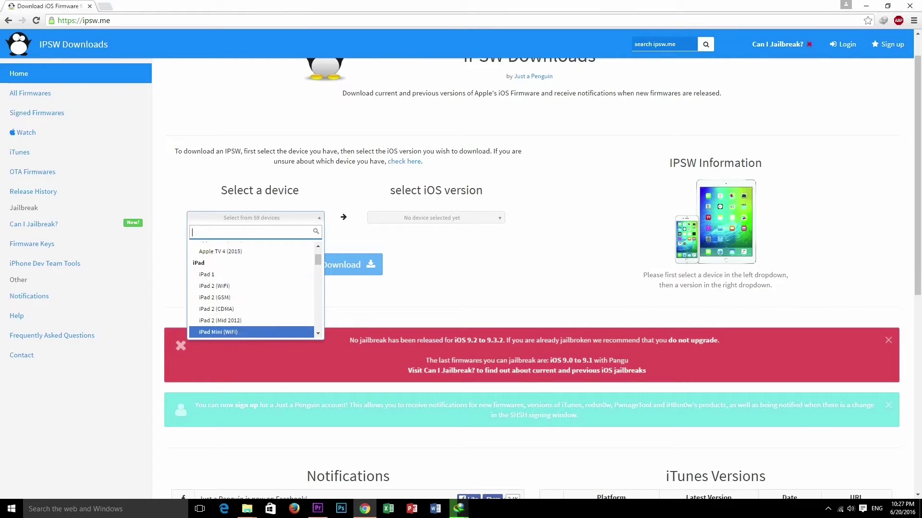
{"action": "key", "text": "Down"}
{"action": "key", "text": "Down"}
{"action": "key", "text": "Down"}
{"action": "key", "text": "Down"}
{"action": "key", "text": "Down"}
{"action": "key", "text": "Down"}
{"action": "key", "text": "Down"}
{"action": "key", "text": "Down"}
{"action": "key", "text": "Down"}
{"action": "key", "text": "Down"}
{"action": "key", "text": "Down"}
{"action": "key", "text": "Down"}
{"action": "key", "text": "Down"}
{"action": "key", "text": "Down"}
{"action": "key", "text": "Down"}
{"action": "key", "text": "Down"}
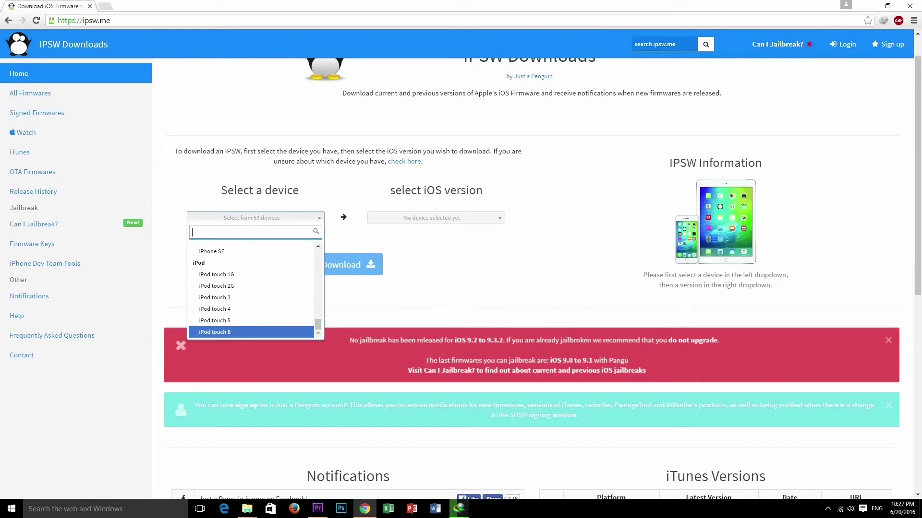
Step: Filter the device list by "iphone 5" and select iPhone 5 (Global) as the device
{"action": "type", "text": "iphone"}
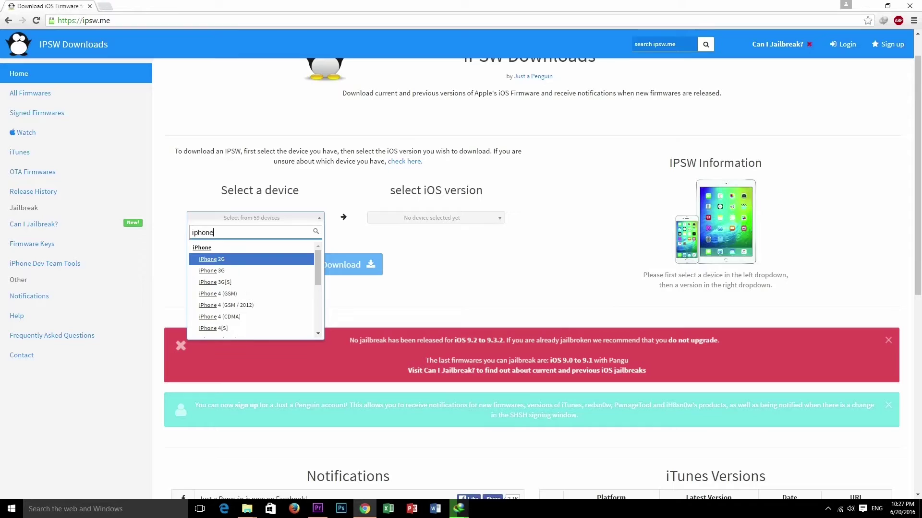
{"action": "type", "text": " 5"}
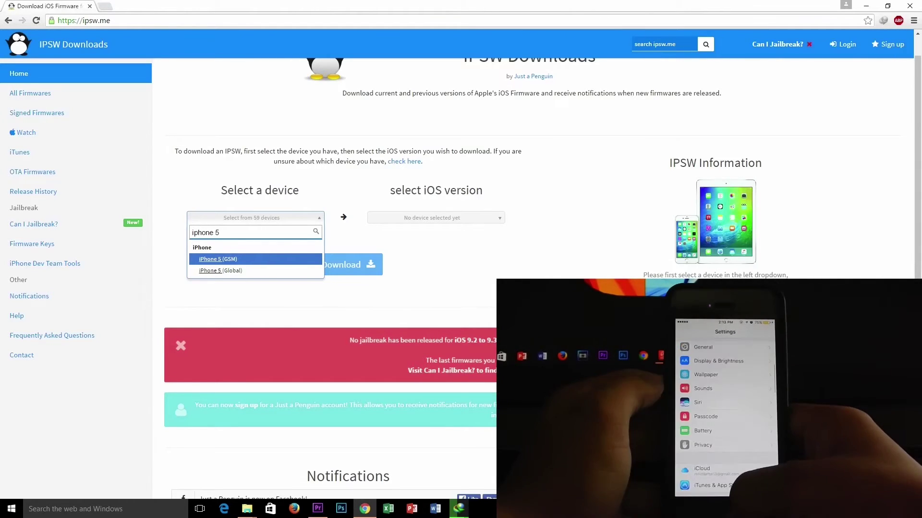
{"action": "key", "text": "Down"}
{"action": "key", "text": "Up"}
{"action": "key", "text": "Down"}
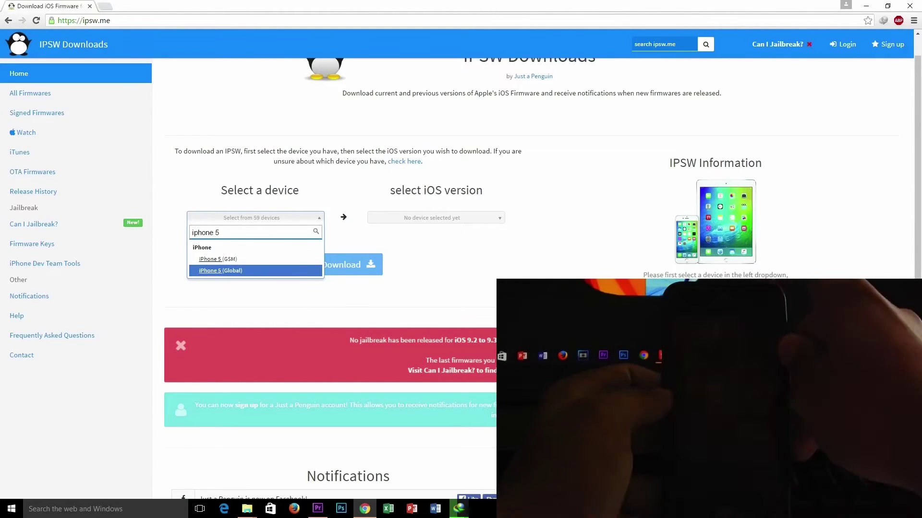
{"action": "key", "text": "Return"}
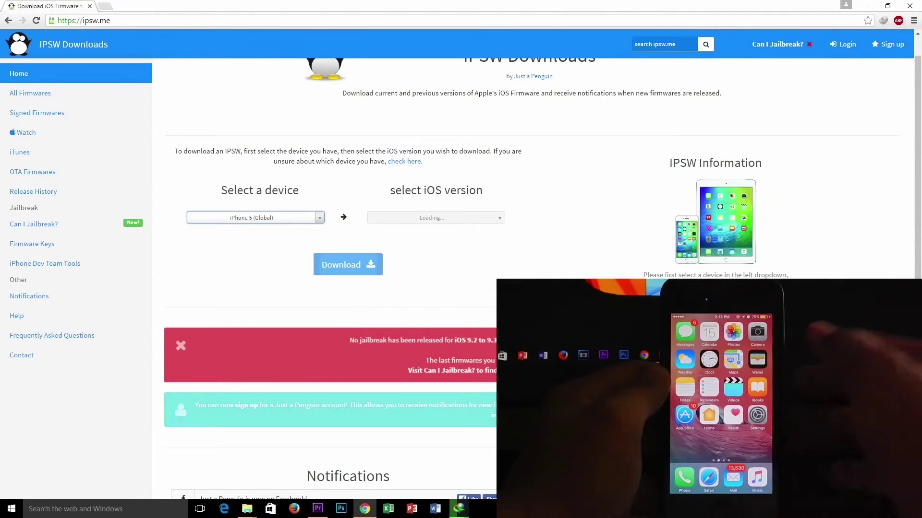
Step: Select iOS 9.3.2 (13F69) as the firmware version and start its download
{"action": "left_click", "coordinate": [436, 217]}
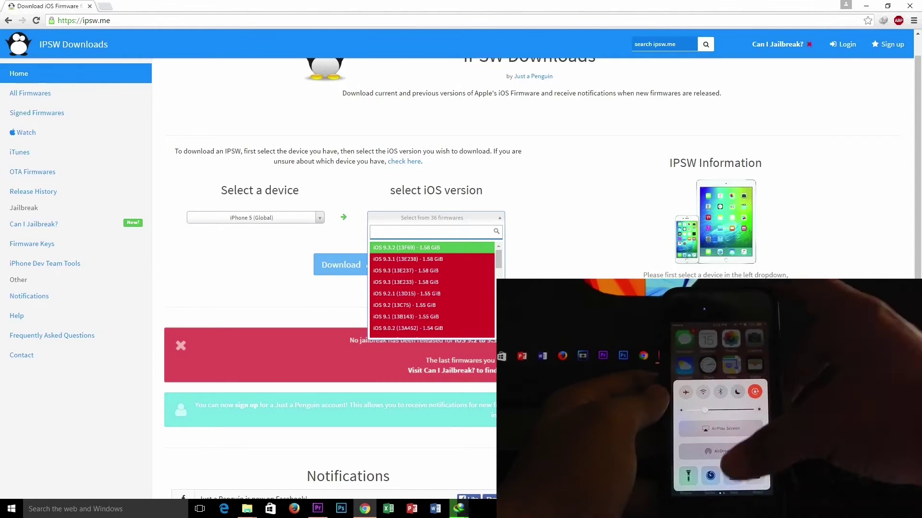
{"action": "key", "text": "Return"}
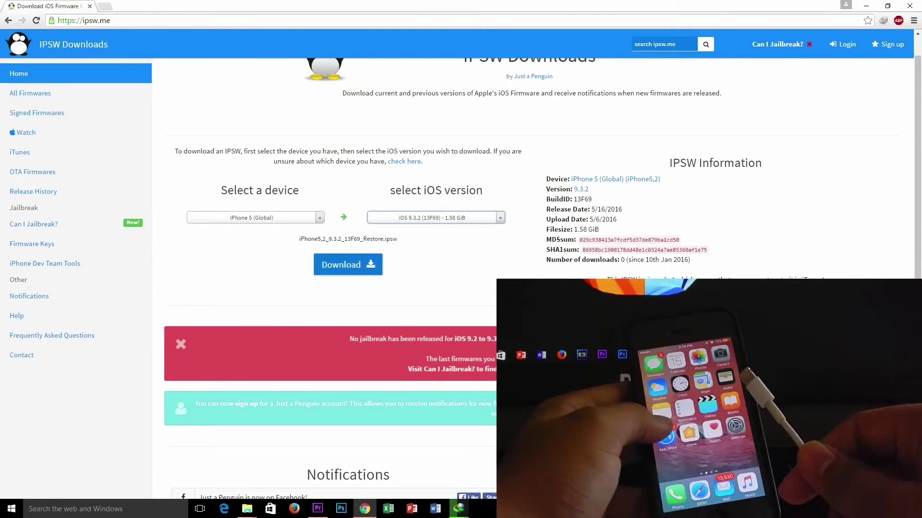
{"action": "left_click", "coordinate": [347, 265]}
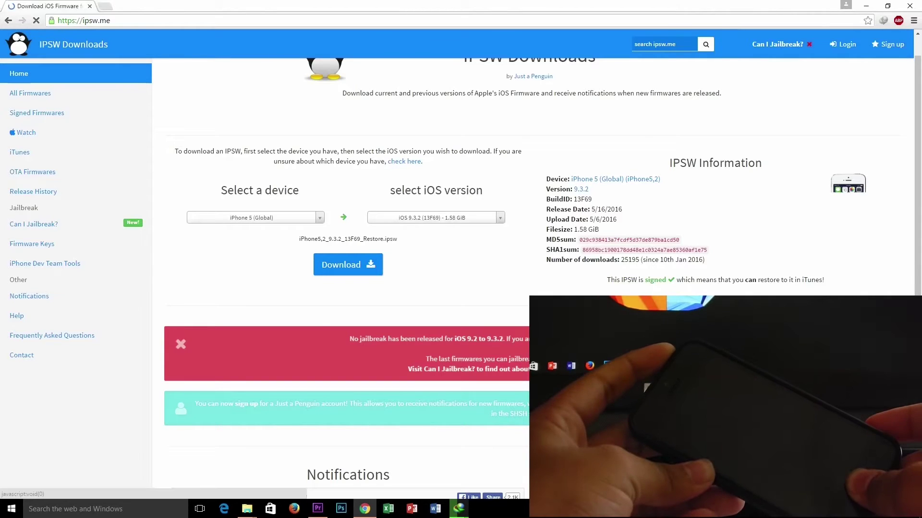
Step: Reopen the device list and look through the iPhone models around iPhone 5 (Global)
{"action": "left_click", "coordinate": [255, 218]}
{"action": "key", "text": "Down"}
{"action": "key", "text": "Down"}
{"action": "key", "text": "Down"}
{"action": "key", "text": "Down"}
{"action": "key", "text": "Down"}
{"action": "key", "text": "Down"}
{"action": "key", "text": "Down"}
{"action": "key", "text": "Down"}
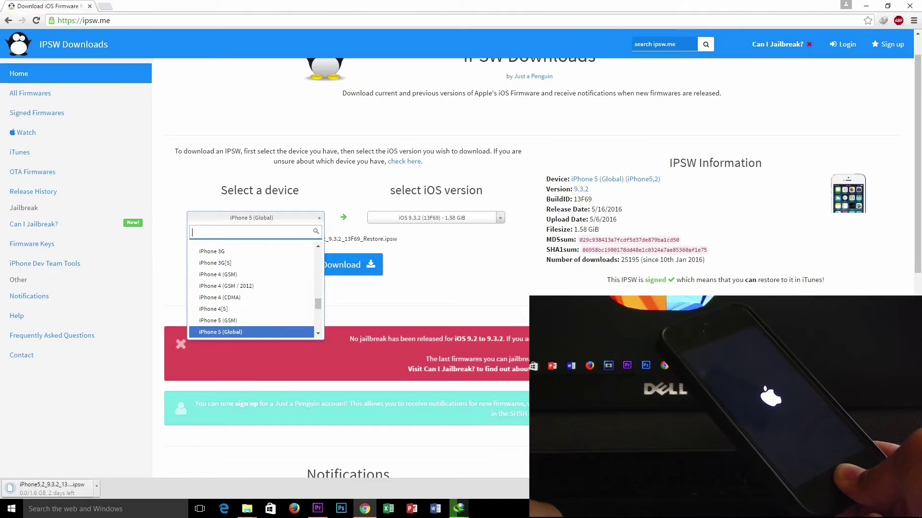
Step: Check the downloading IPSW file in its folder and cancel the download
{"action": "left_click", "coordinate": [96, 486]}
{"action": "left_click", "coordinate": [120, 452]}
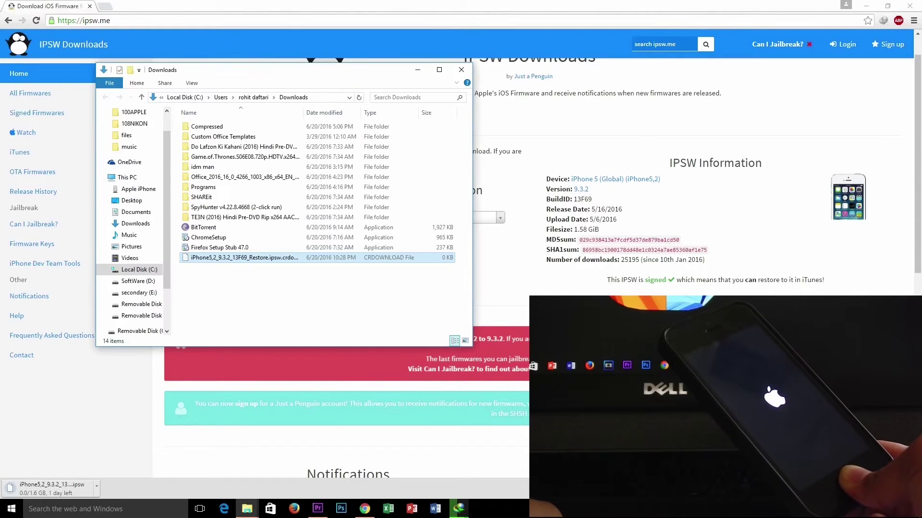
{"action": "left_click", "coordinate": [461, 70]}
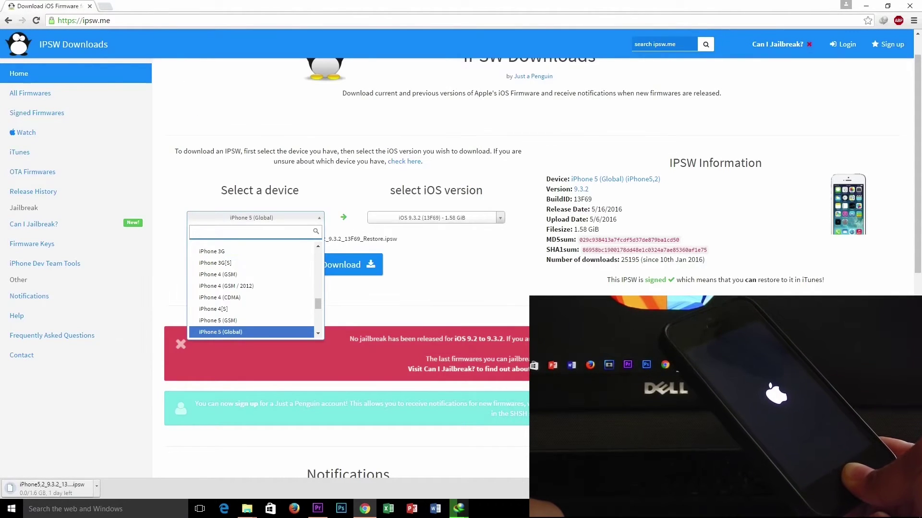
{"action": "left_click", "coordinate": [97, 486]}
{"action": "left_click", "coordinate": [119, 473]}
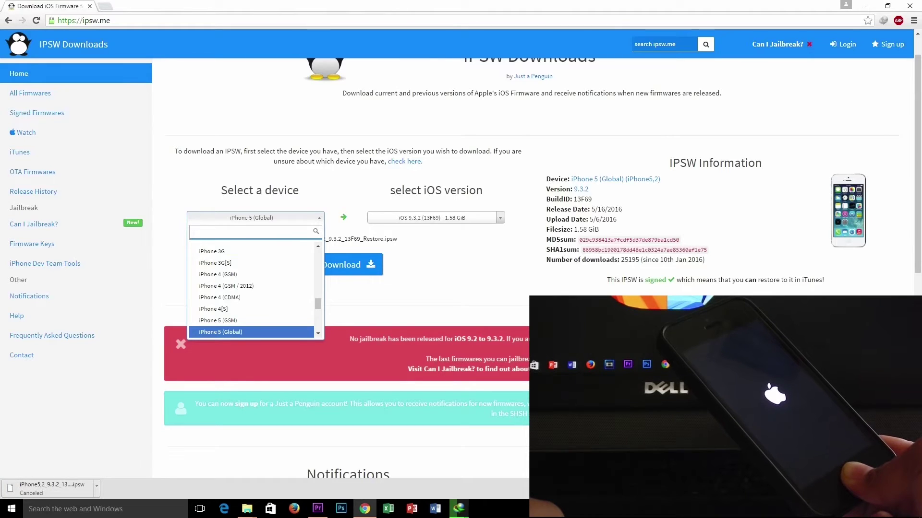
Step: Look through the iPhone models from iPhone 2G to iPhone 6s+ and close the device list without choosing another device
{"action": "left_click", "coordinate": [251, 218]}
{"action": "left_click", "coordinate": [251, 217]}
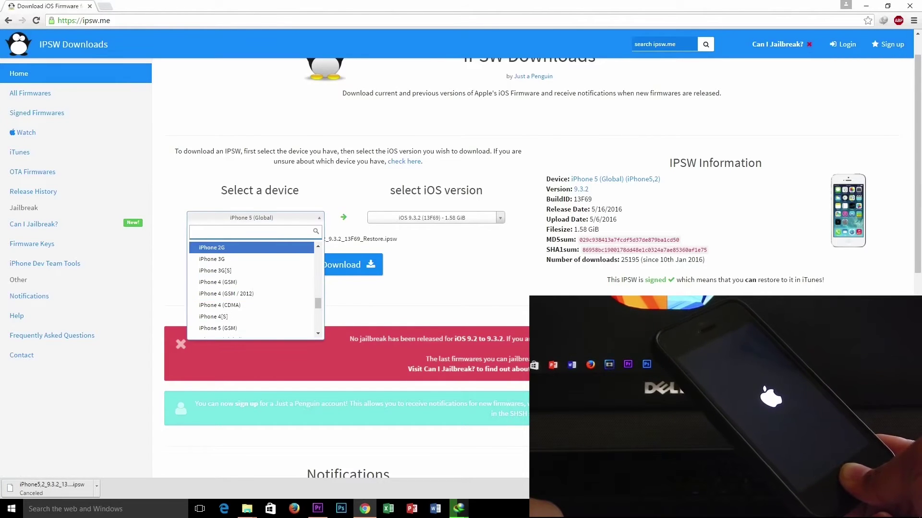
{"action": "scroll", "coordinate": [251, 293], "scroll_direction": "down", "scroll_amount": 1}
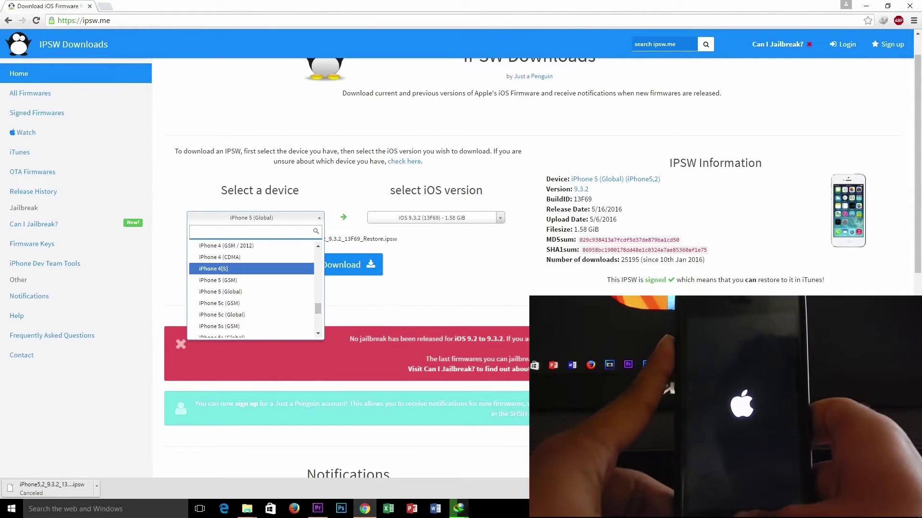
{"action": "key", "text": "Down"}
{"action": "key", "text": "Down"}
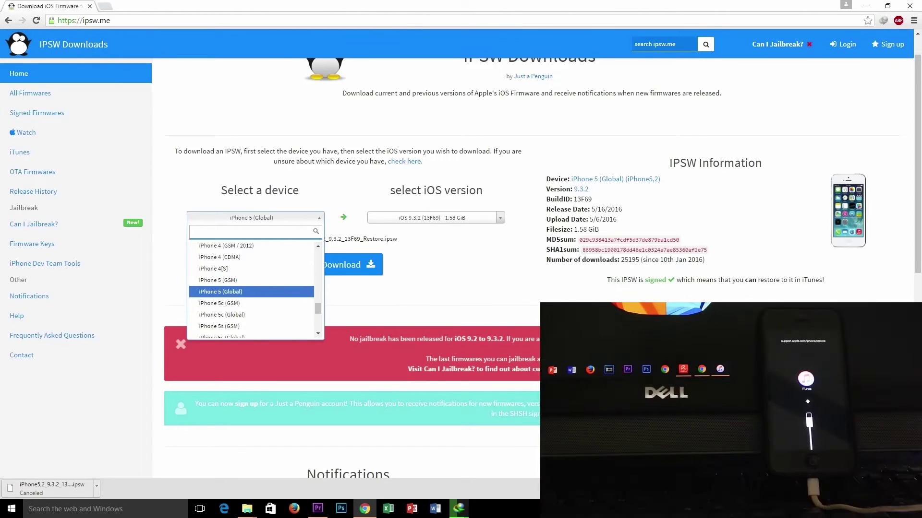
{"action": "key", "text": "Down"}
{"action": "key", "text": "Down"}
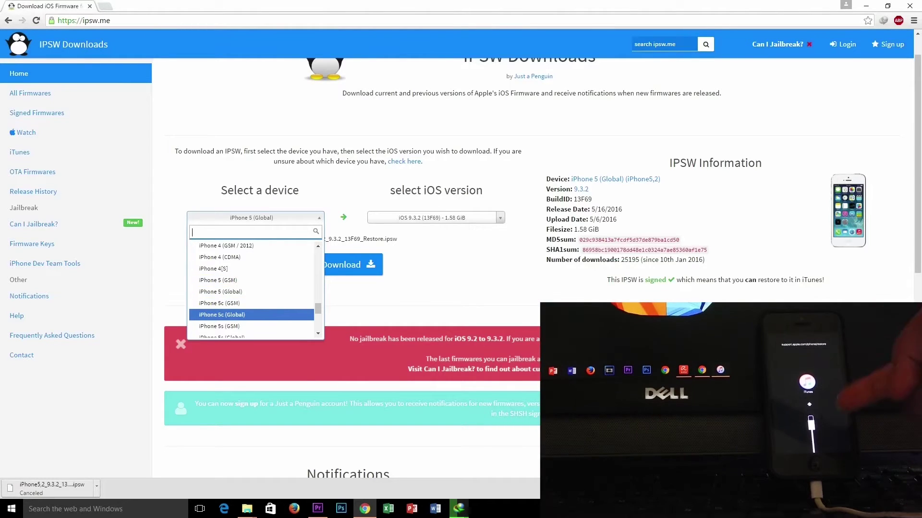
{"action": "scroll", "coordinate": [251, 290], "scroll_direction": "down", "scroll_amount": 1}
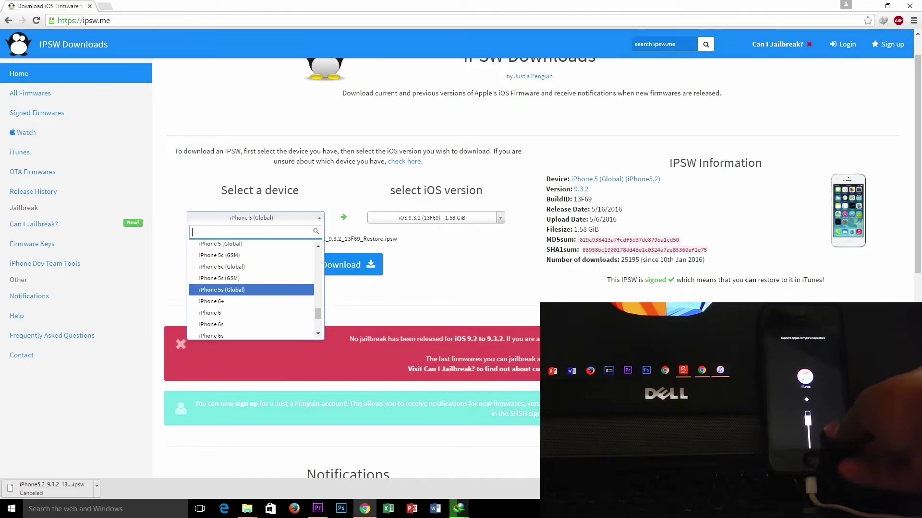
{"action": "key", "text": "Down"}
{"action": "scroll", "coordinate": [252, 288], "scroll_direction": "down", "scroll_amount": 3}
{"action": "scroll", "coordinate": [252, 288], "scroll_direction": "up", "scroll_amount": 3}
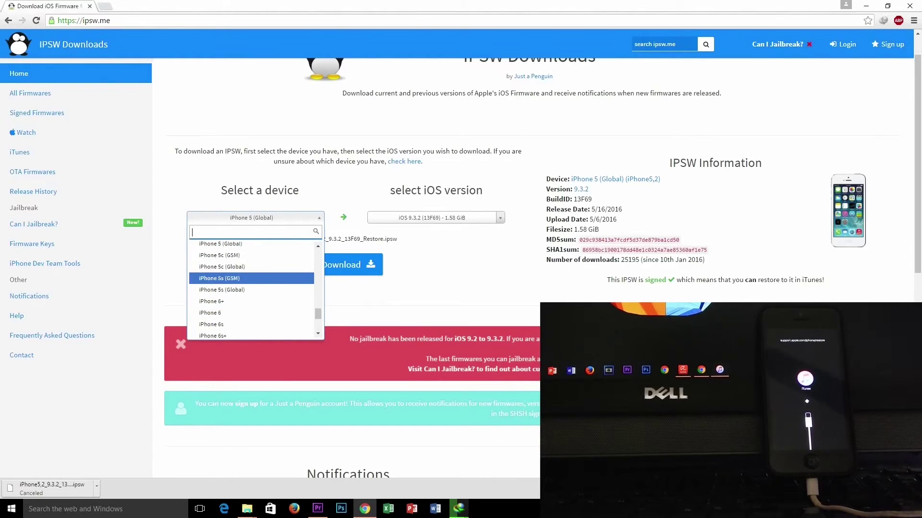
{"action": "key", "text": "Escape"}
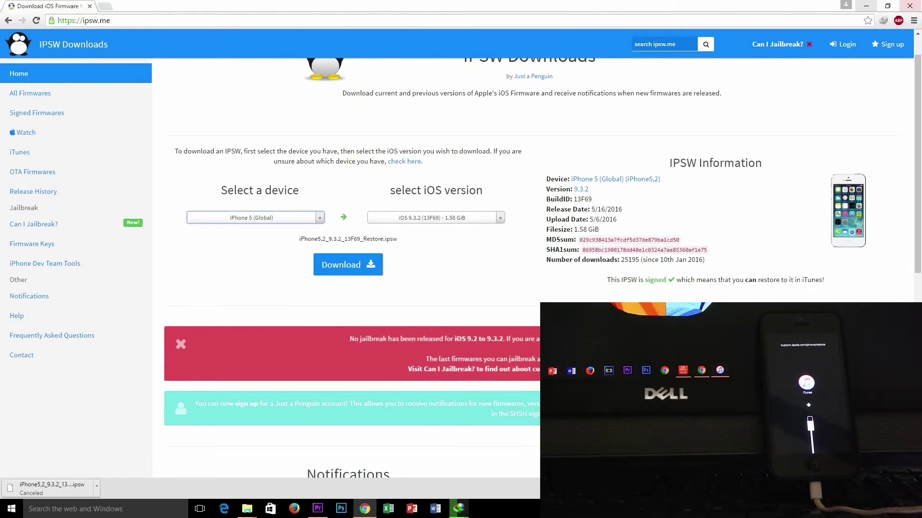
Step: Minimize the browser window and switch to iTunes with the connected iPhone 5
{"action": "left_click", "coordinate": [866, 6]}
{"action": "right_click", "coordinate": [499, 212]}
{"action": "left_click", "coordinate": [524, 253]}
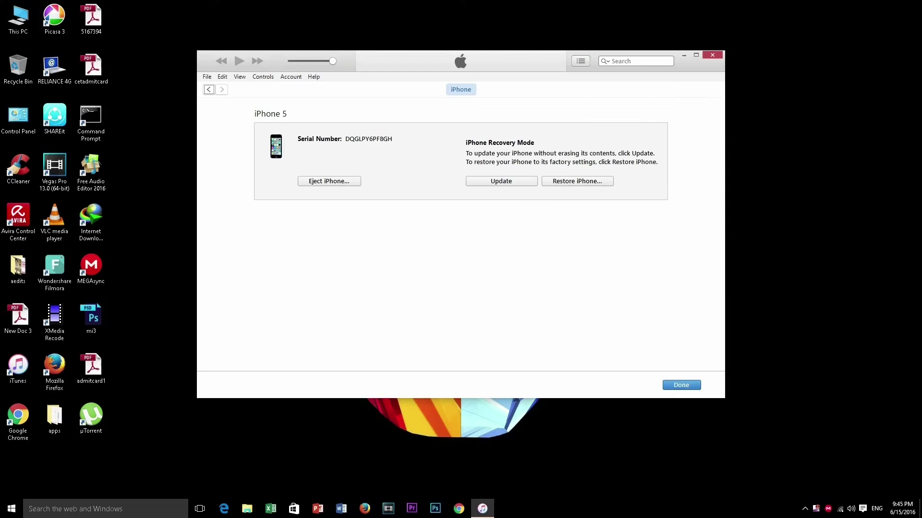
{"action": "left_click", "coordinate": [577, 181], "text": "shift"}
{"action": "scroll", "coordinate": [571, 218], "scroll_direction": "down", "scroll_amount": 1}
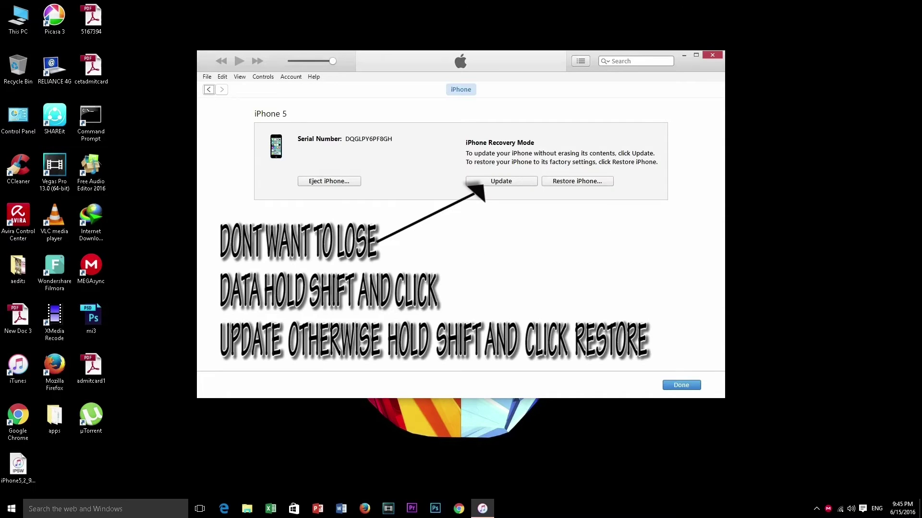
{"action": "left_click", "coordinate": [816, 509]}
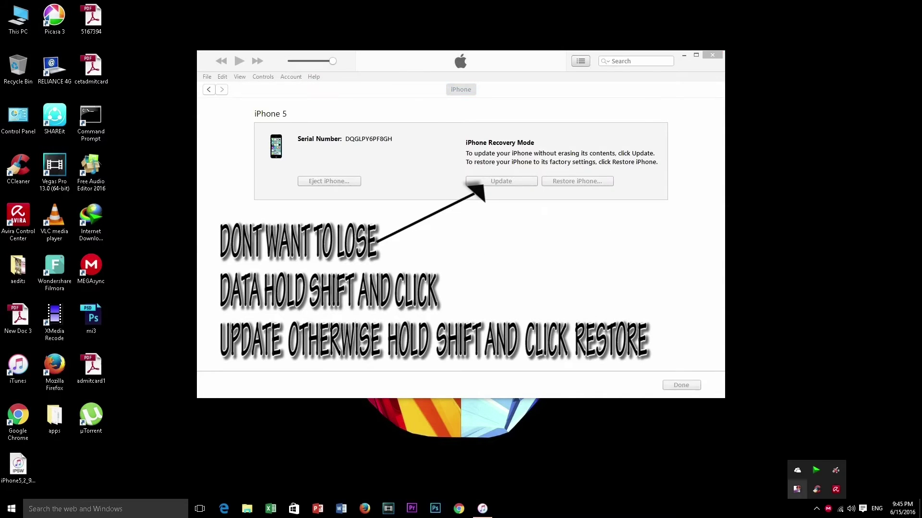
{"action": "right_click", "coordinate": [797, 490]}
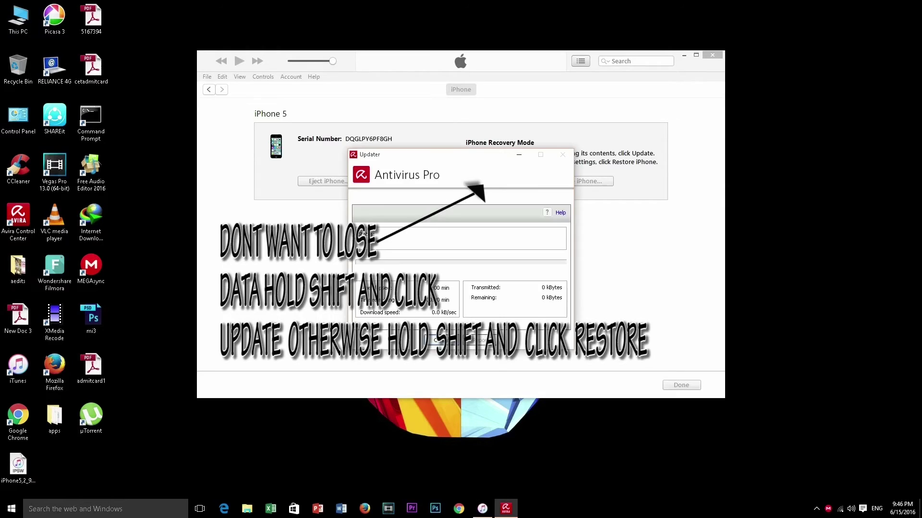
{"action": "key", "text": "Escape"}
{"action": "key", "text": "Return"}
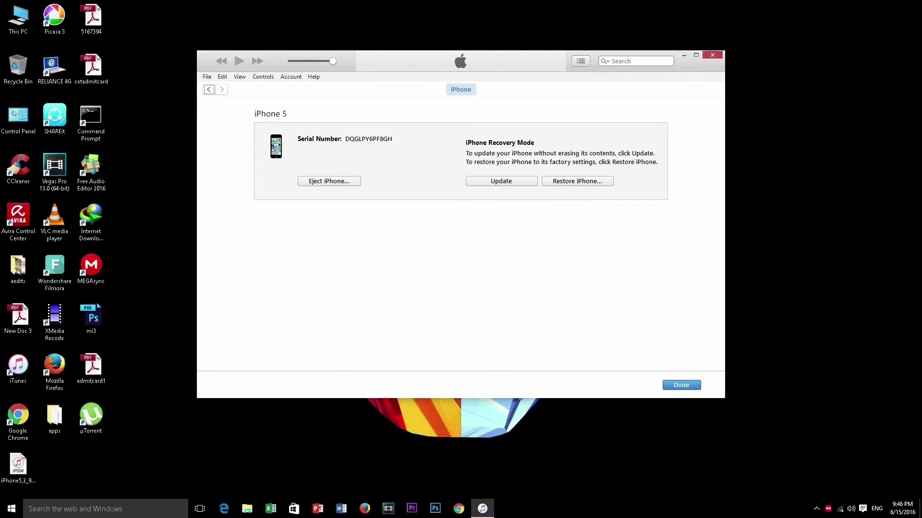
Step: Restore the iPhone 5 from the firmware file iPhone5,2_9.3.2_13F69_Restore on the Desktop and approve erasing the phone
{"action": "left_click", "coordinate": [577, 181], "text": "shift"}
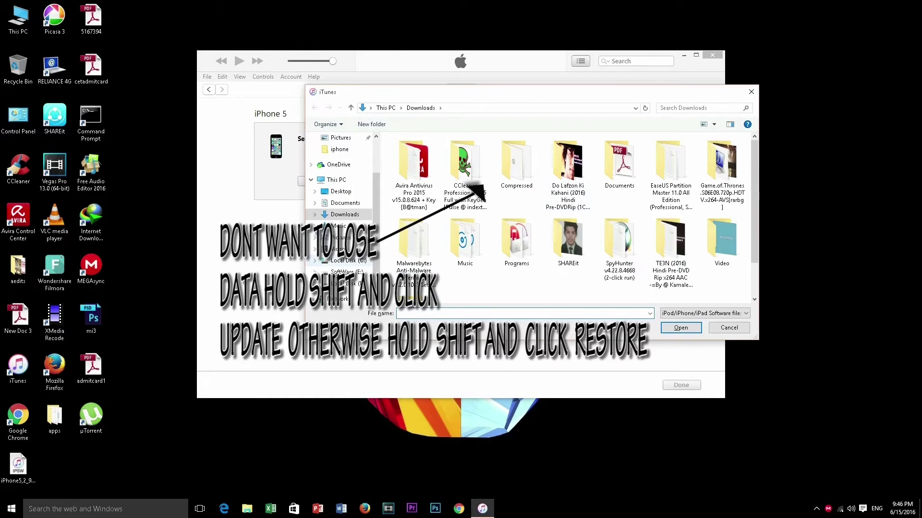
{"action": "left_click", "coordinate": [346, 272]}
{"action": "left_click", "coordinate": [341, 191]}
{"action": "left_click", "coordinate": [520, 166]}
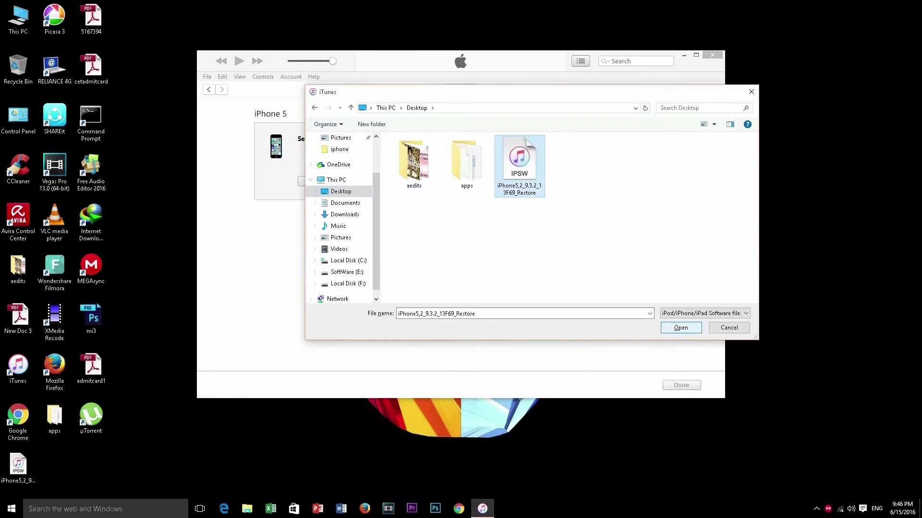
{"action": "left_click", "coordinate": [680, 327]}
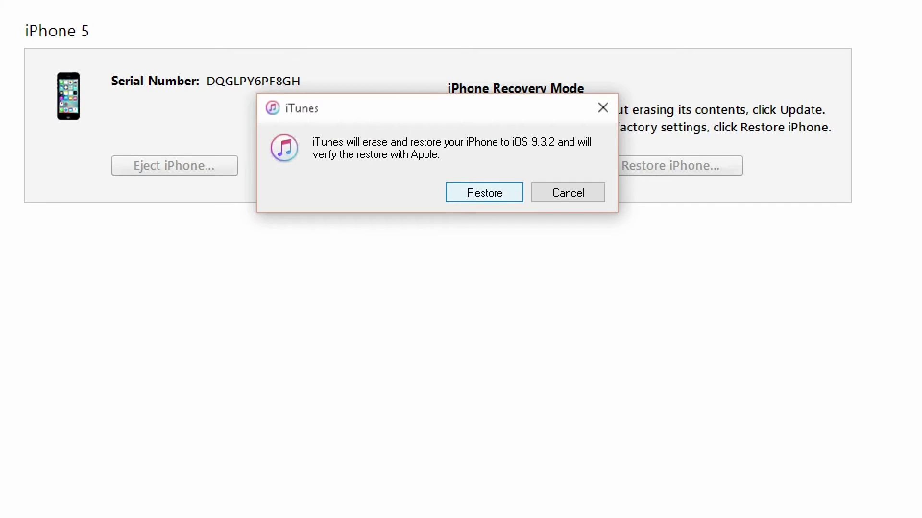
{"action": "left_click", "coordinate": [483, 194]}
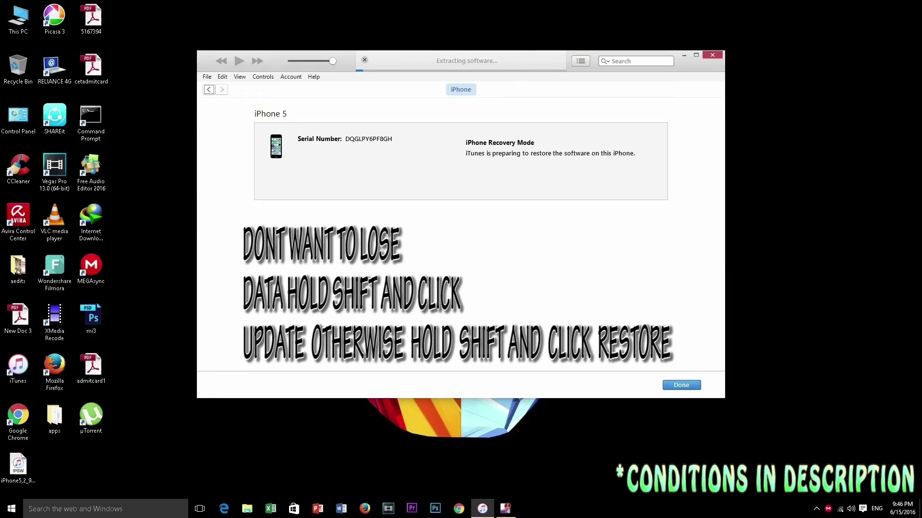